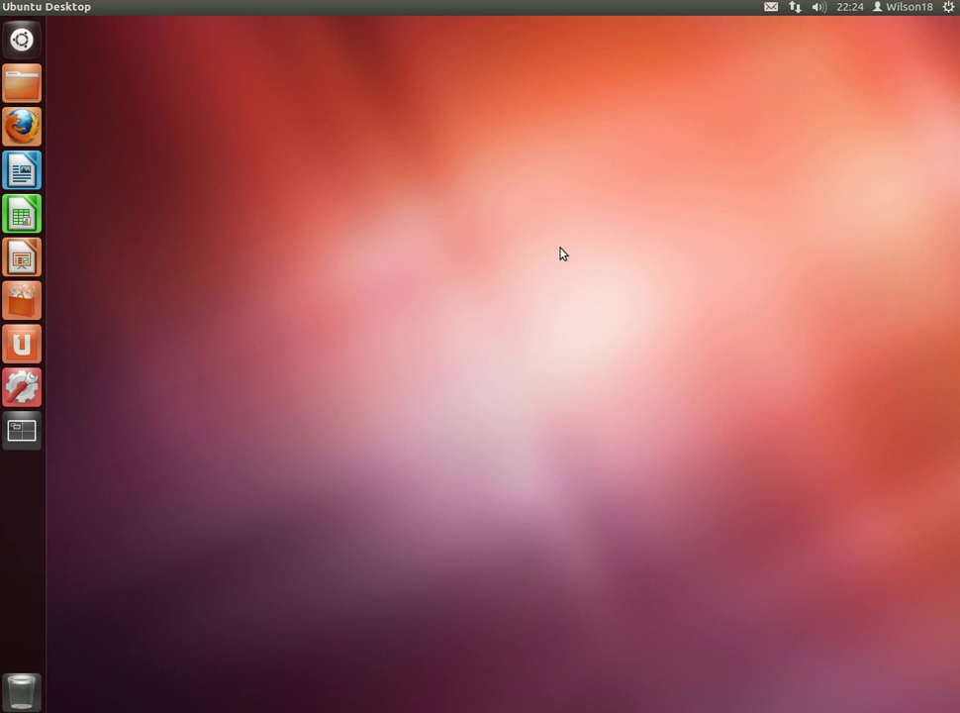
From Edit Connections, open Wired connection 1 and change its IPv4 method from Automatic (DHCP) to Manual.
left_click(796, 9)
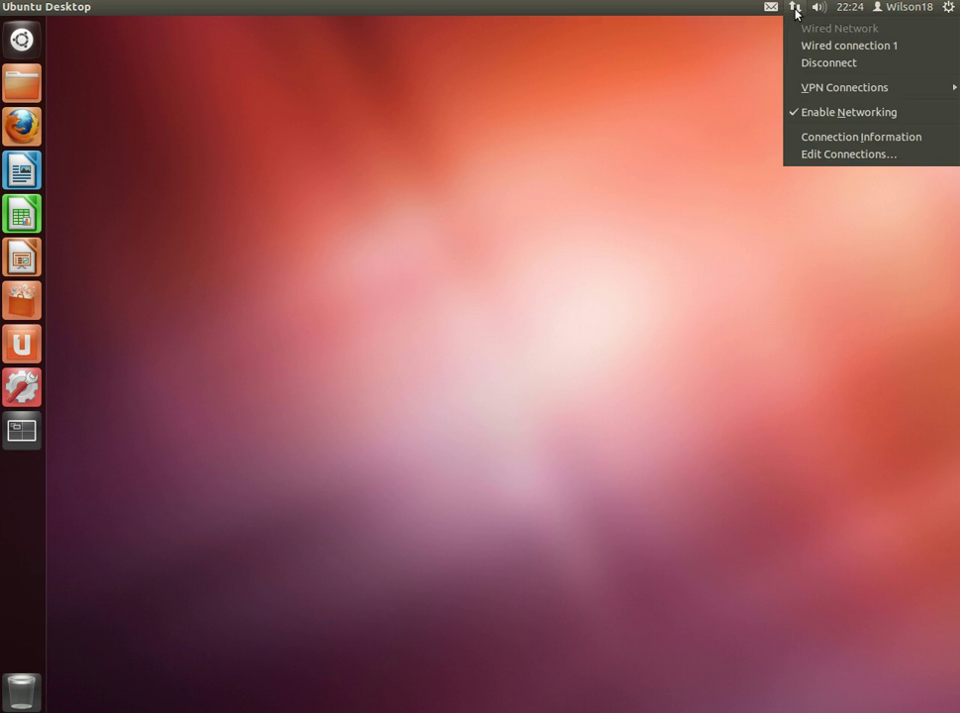
left_click(837, 160)
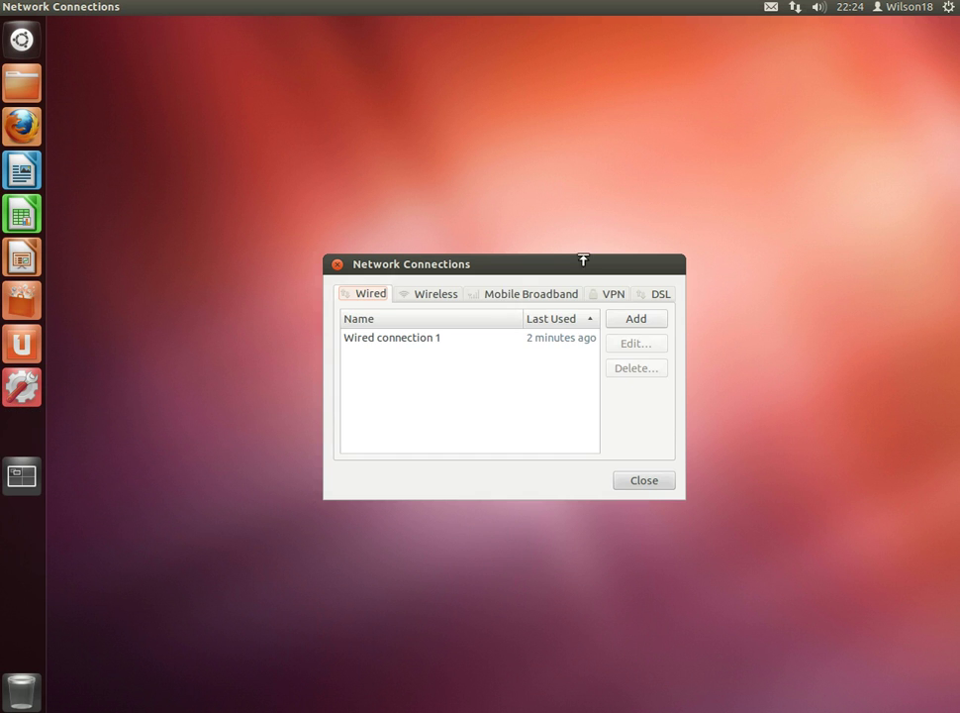
left_click(416, 341)
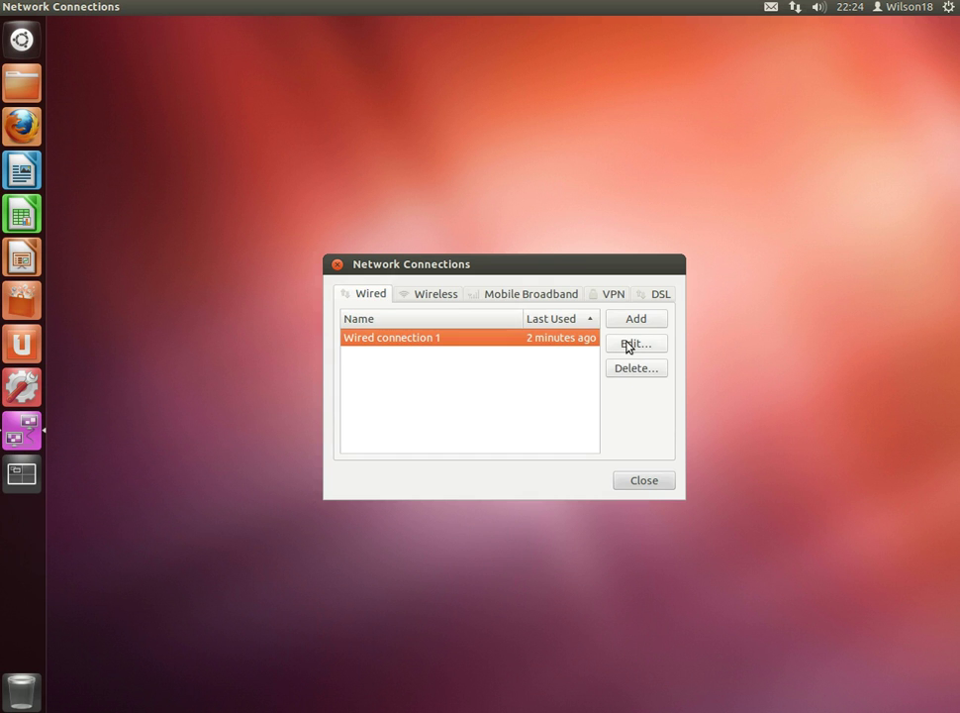
left_click(628, 344)
double_click(480, 337)
left_click(483, 277)
left_click(508, 309)
left_click(483, 355)
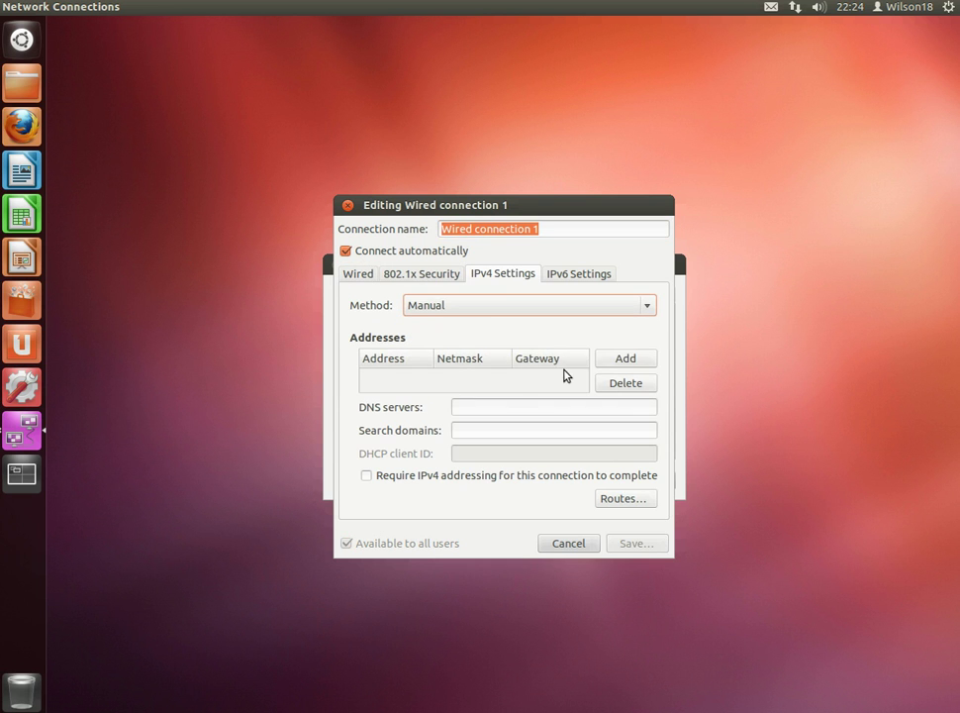
Add address 10.0.0.150, netmask 255.255.255.0, gateway 10.0.0.1 and DNS server 8.8.8.8.
left_click(605, 364)
type("10.0.0.150")
key("Tab")
type("255")
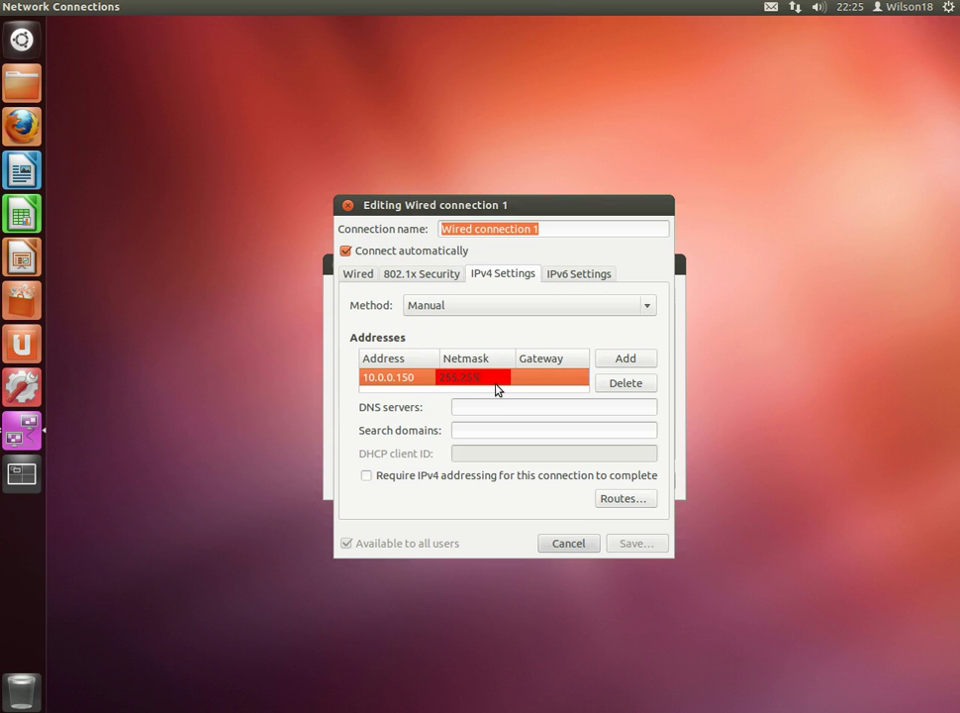
type(".255.255.255")
key("BackSpace")
key("BackSpace")
key("BackSpace")
type("0")
left_click(534, 380)
type("10.0")
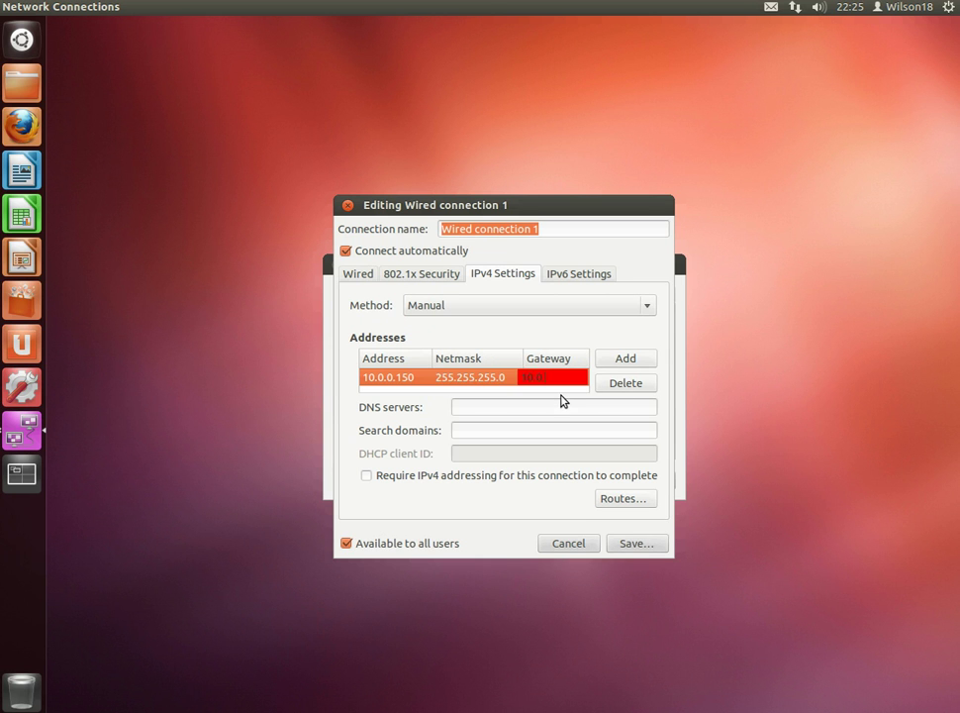
type(".0.1")
left_click(535, 407)
type("8.8.8")
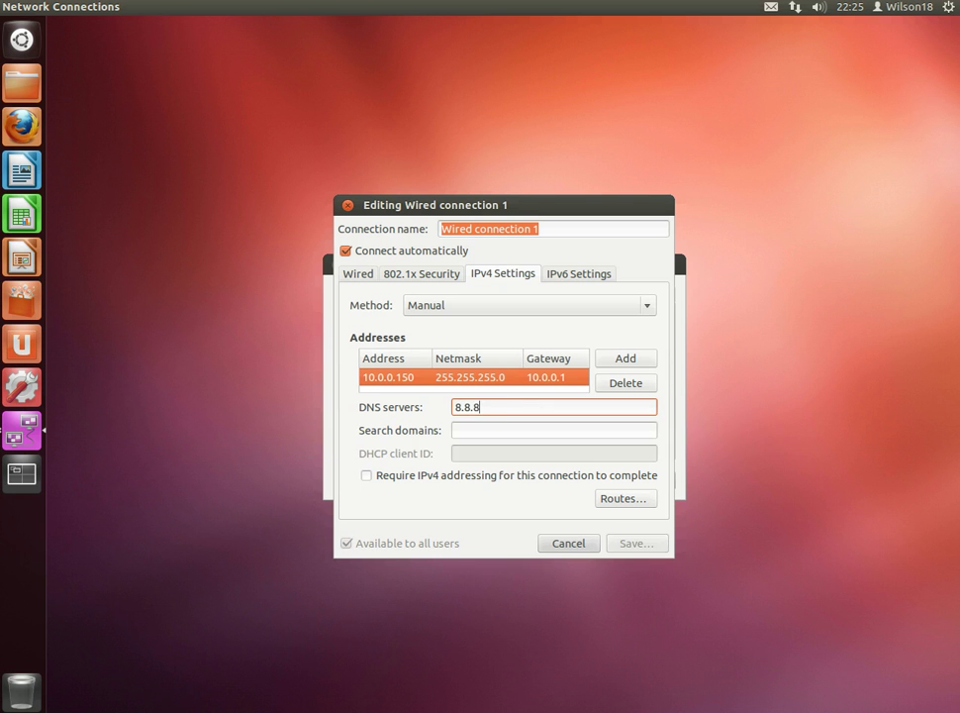
type(".8")
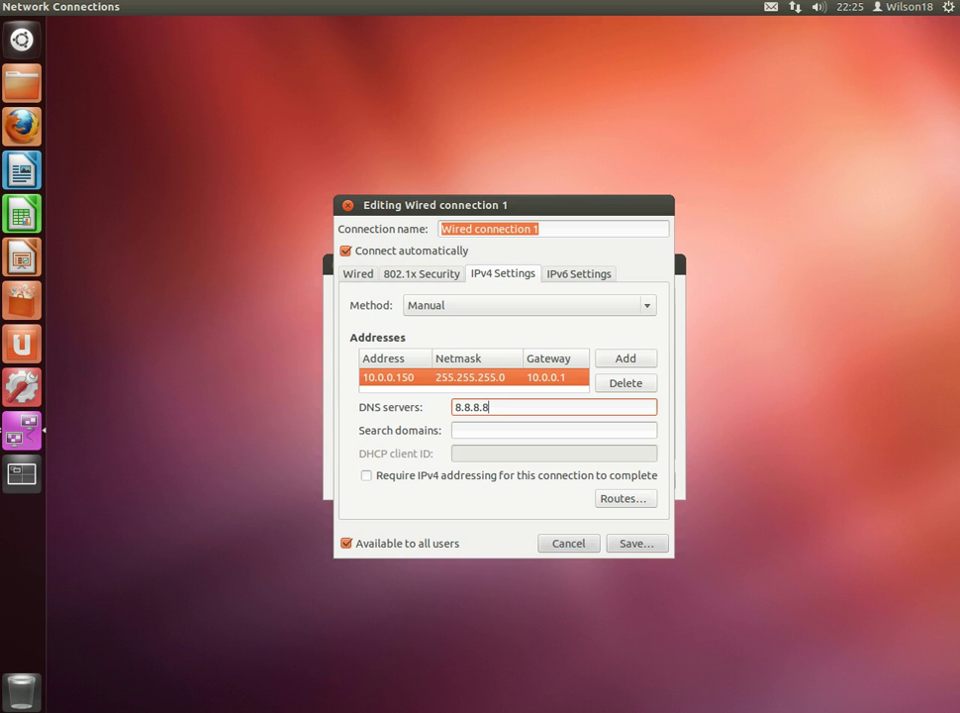
Save the connection, close Network Connections, and open a terminal in the Desktop folder.
left_click(635, 545)
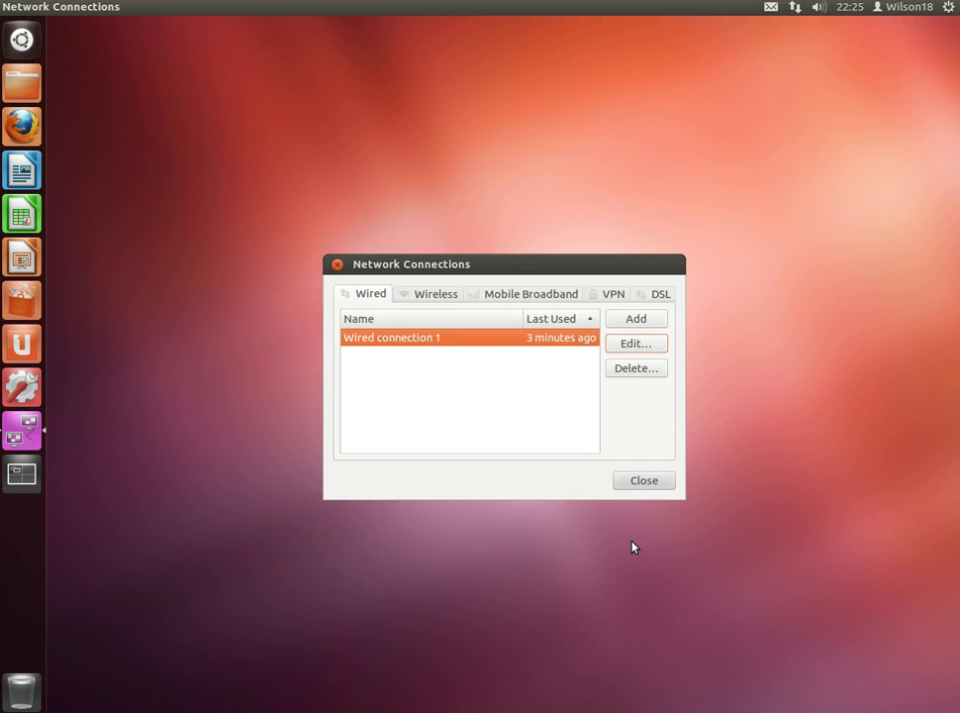
left_click(643, 480)
right_click(220, 183)
left_click(312, 237)
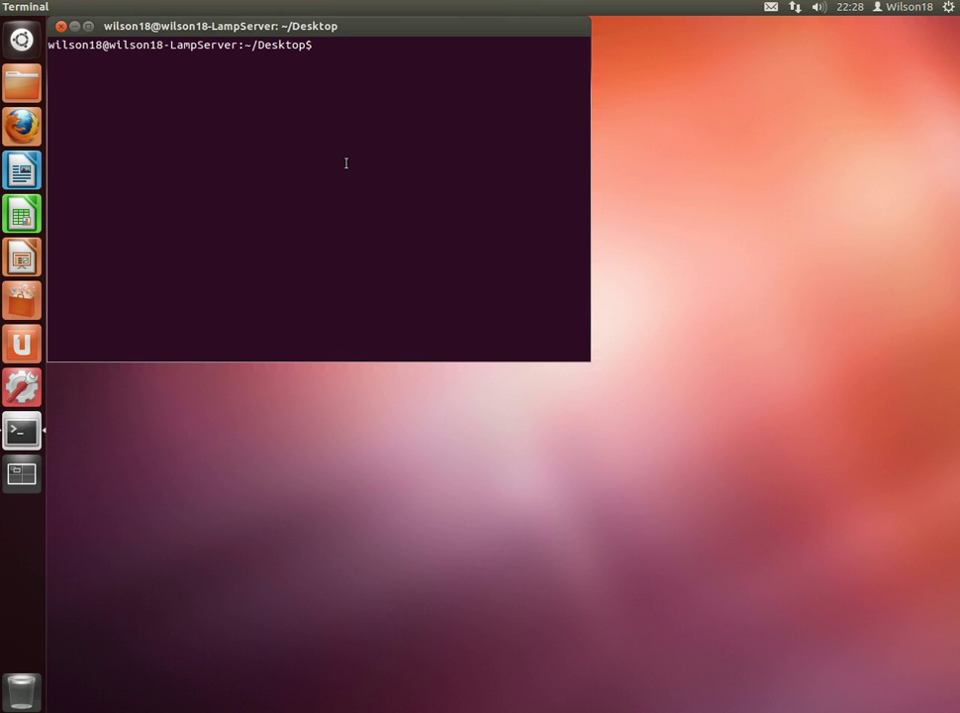
Take eth0 down with sudo ifconfig eth0 down, entering the administrator password.
type("ifcong")
key("BackSpace")
type("fig")
key("BackSpace")
key("BackSpace")
key("BackSpace")
key("BackSpace")
key("BackSpace")
key("BackSpace")
key("BackSpace")
key("BackSpace")
type("sudo ifconfig ")
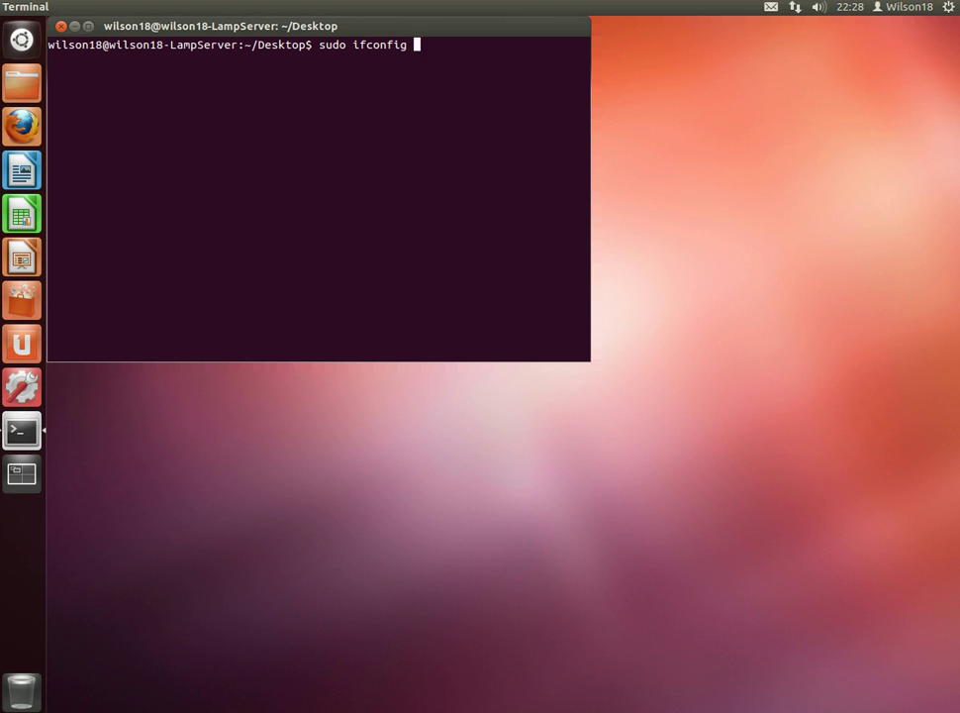
type("eth0 down")
key("Return")
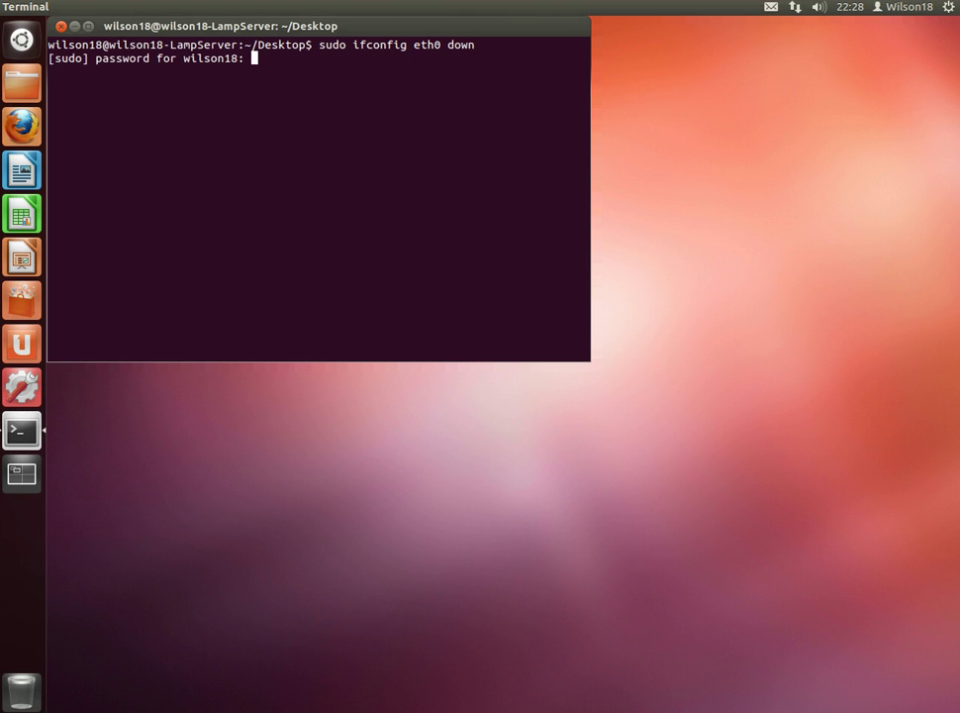
key("Return")
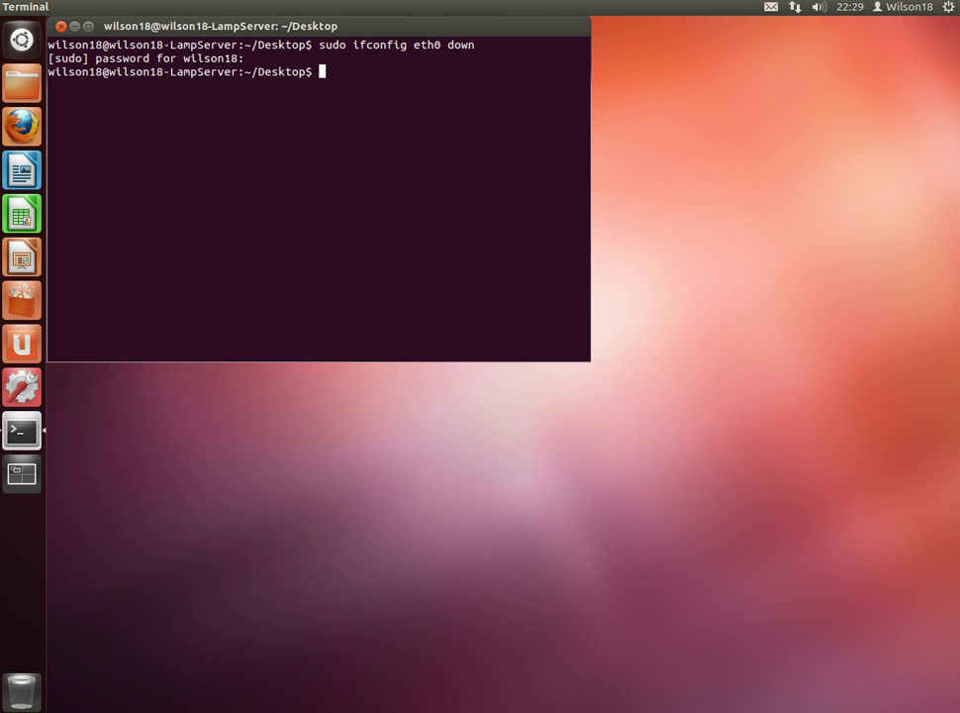
Bring eth0 back up with sudo ifconfig eth0 up, then run ifconfig.
key("Up")
key("BackSpace")
key("BackSpace")
key("BackSpace")
key("BackSpace")
type("up")
key("Return")
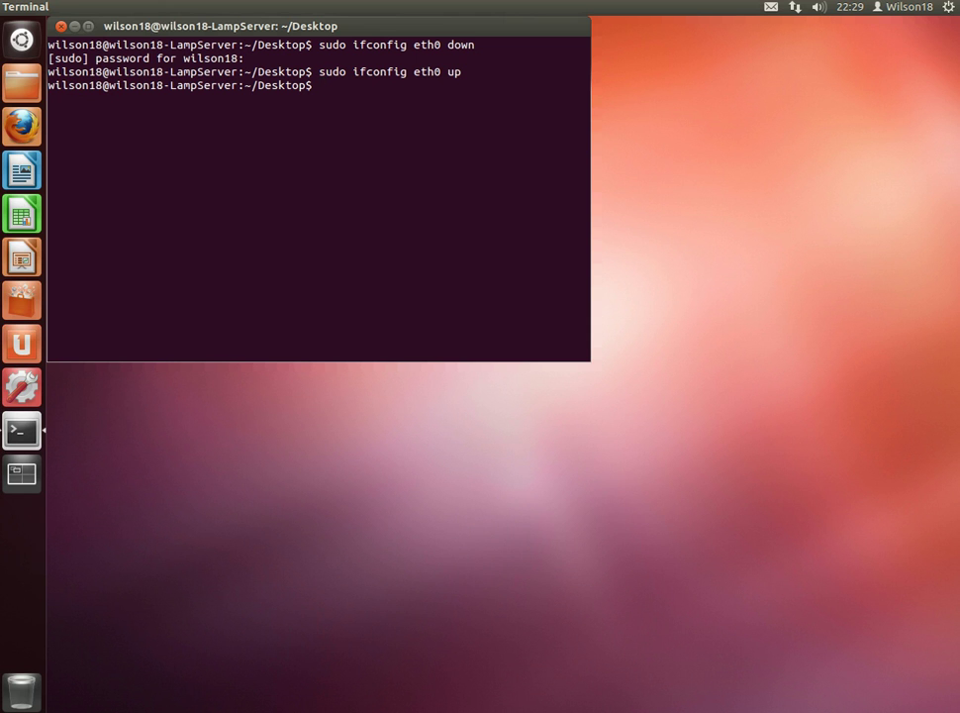
key("Up")
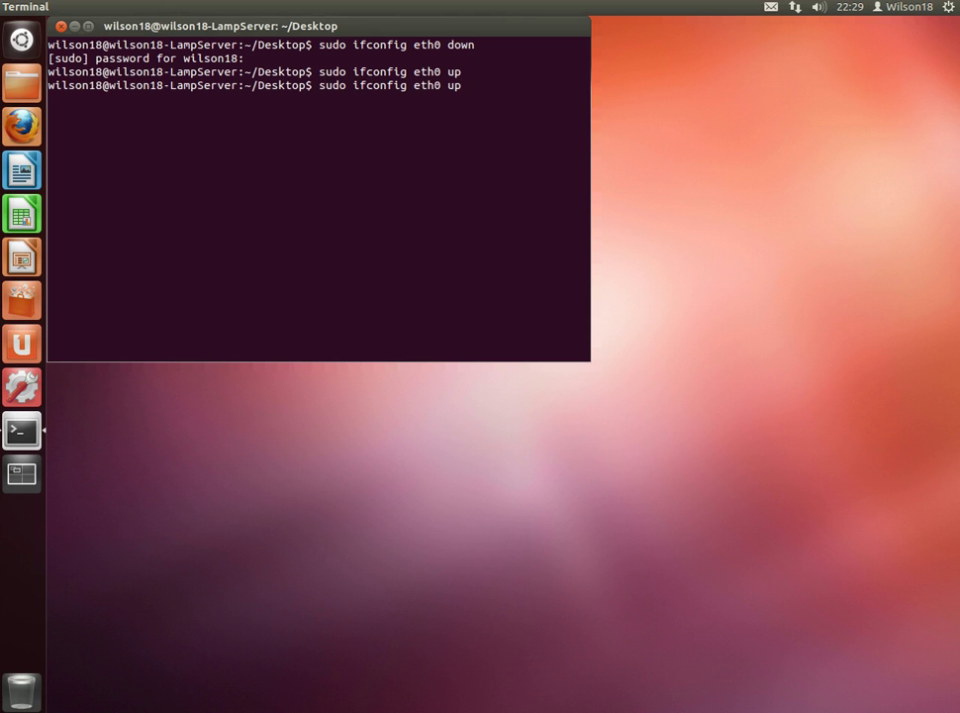
key("BackSpace")
key("BackSpace")
key("BackSpace")
key("BackSpace")
key("BackSpace")
key("BackSpace")
key("BackSpace")
key("BackSpace")
key("BackSpace")
key("BackSpace")
key("BackSpace")
key("BackSpace")
key("BackSpace")
key("BackSpace")
key("BackSpace")
key("BackSpace")
key("BackSpace")
key("BackSpace")
key("BackSpace")
key("BackSpace")
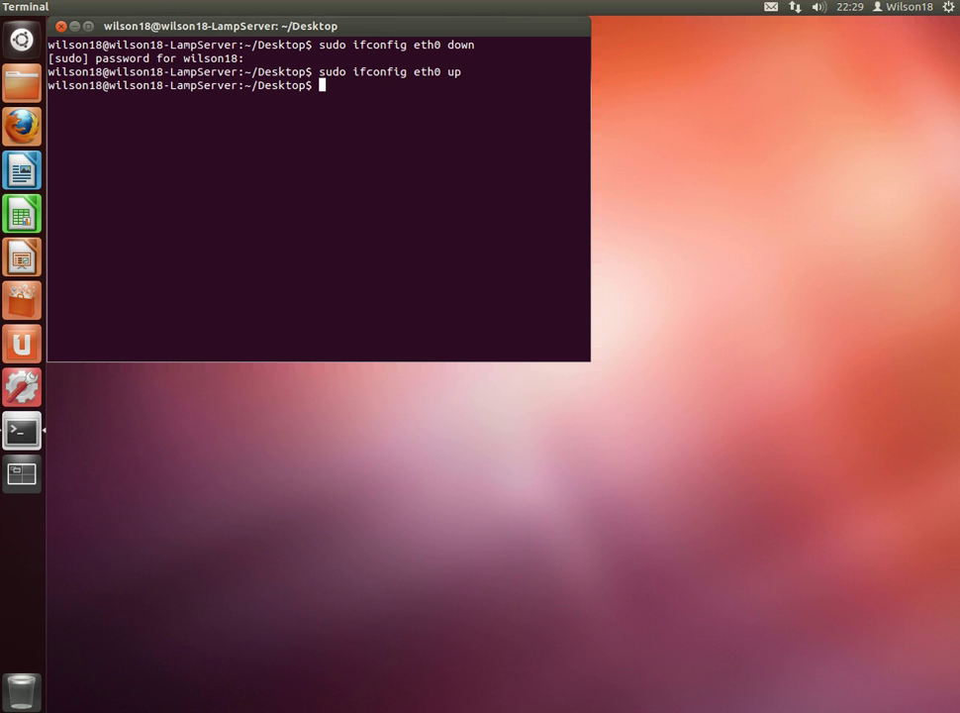
type("ifconfig")
key("Return")
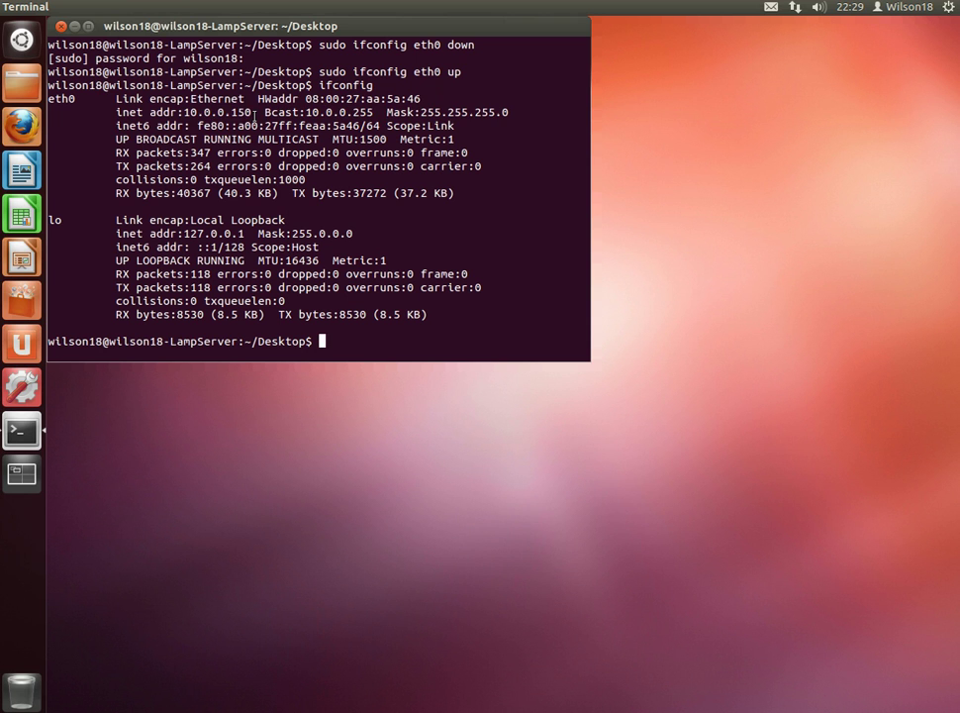
Highlight the 10.0.0.150 inet addr in the ifconfig output.
left_click_drag(254, 113, 183, 112)
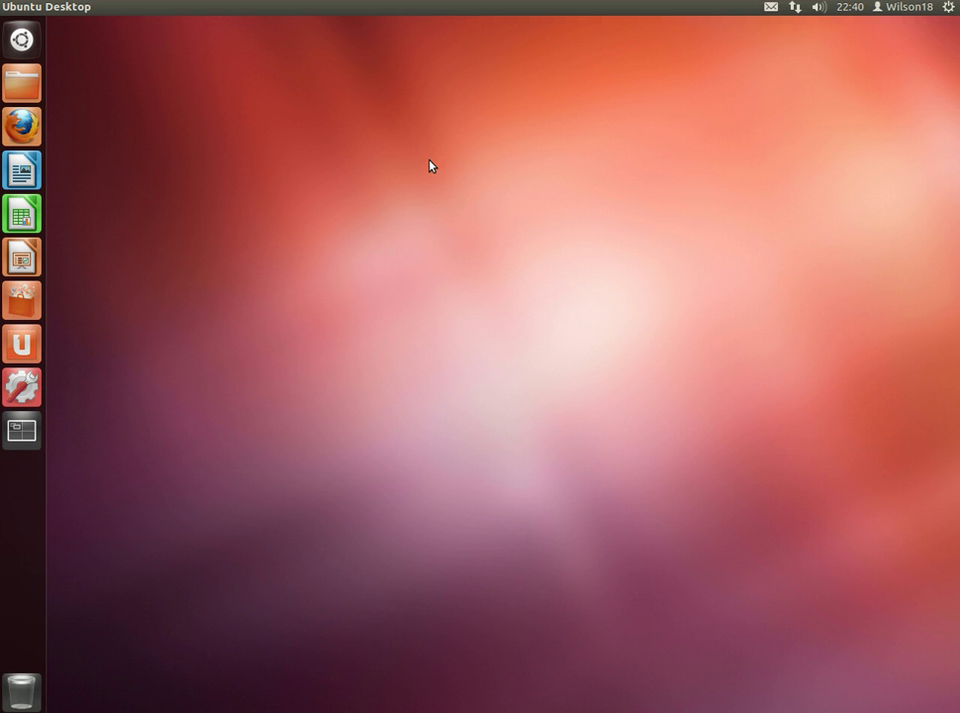
Open a terminal from the desktop and run sudo gedit, entering the administrator password.
right_click(431, 166)
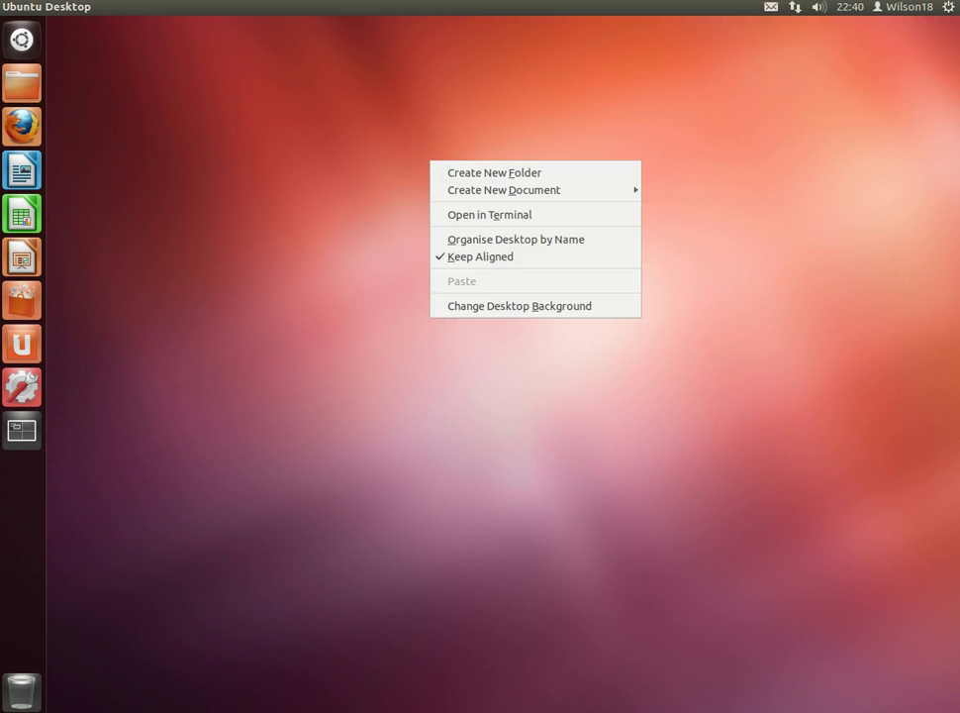
left_click(493, 215)
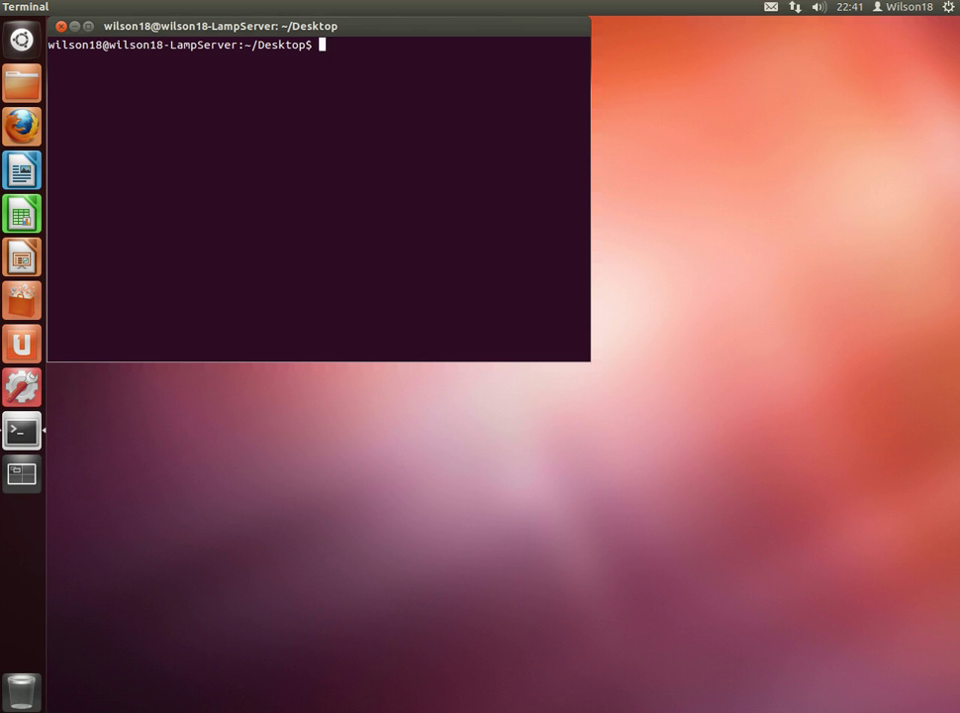
type("sudo gedit")
key("Return")
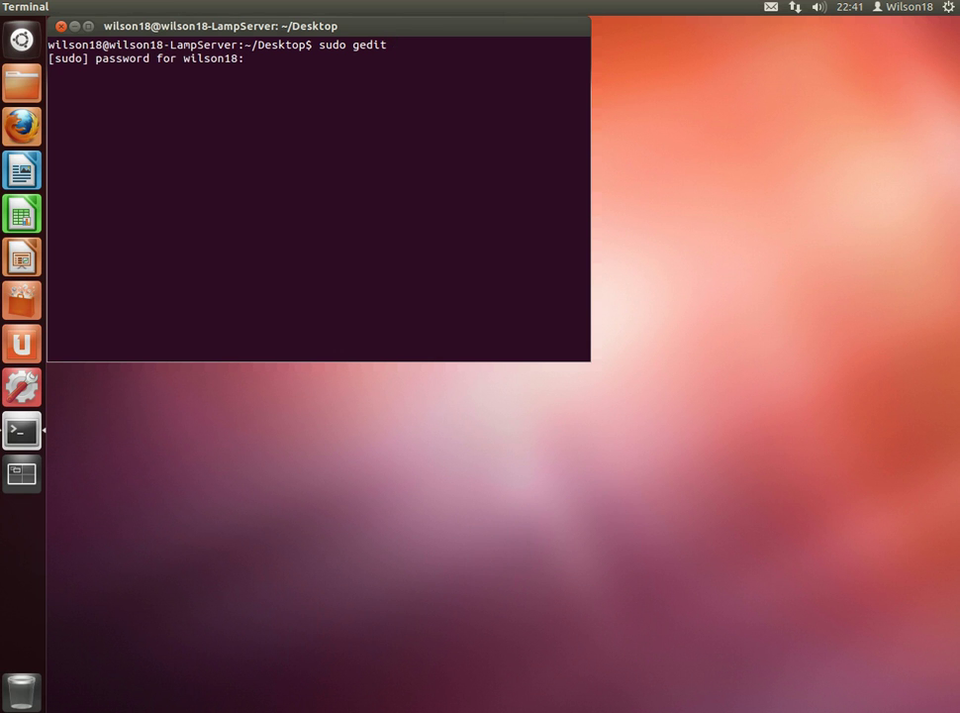
key("Return")
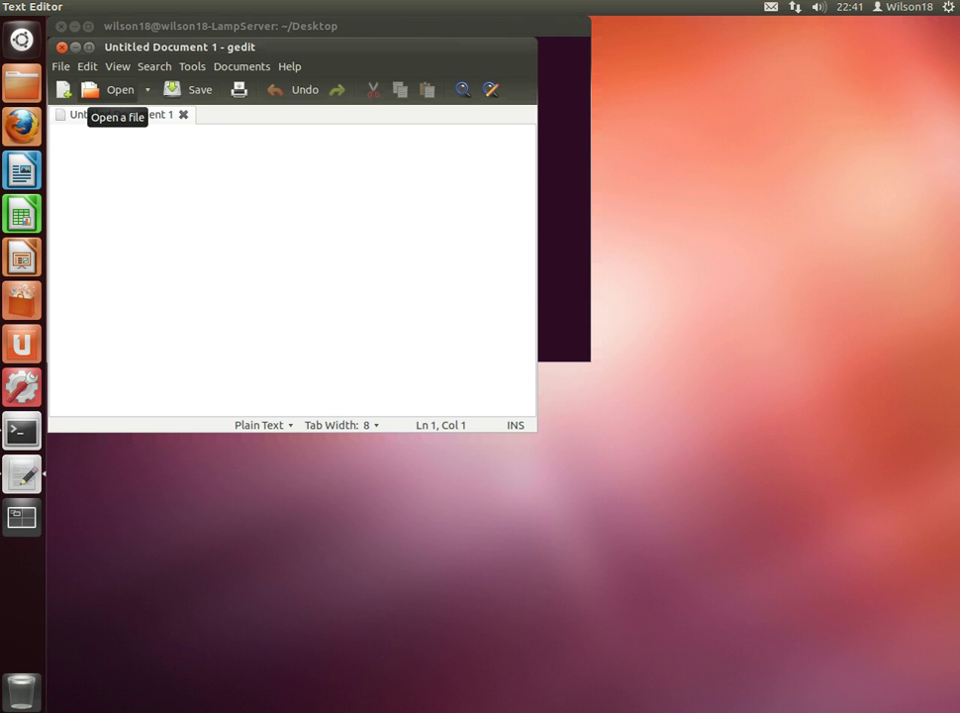
Open /etc/network/interfaces in gedit and select its auto lo and iface lo lines.
left_click(109, 90)
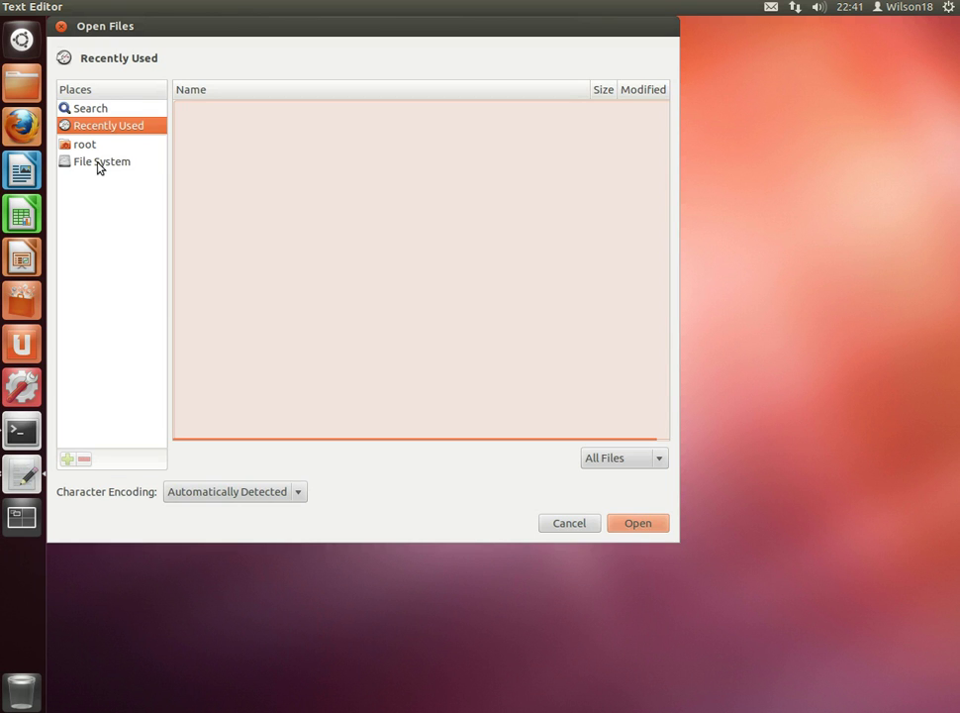
left_click(97, 161)
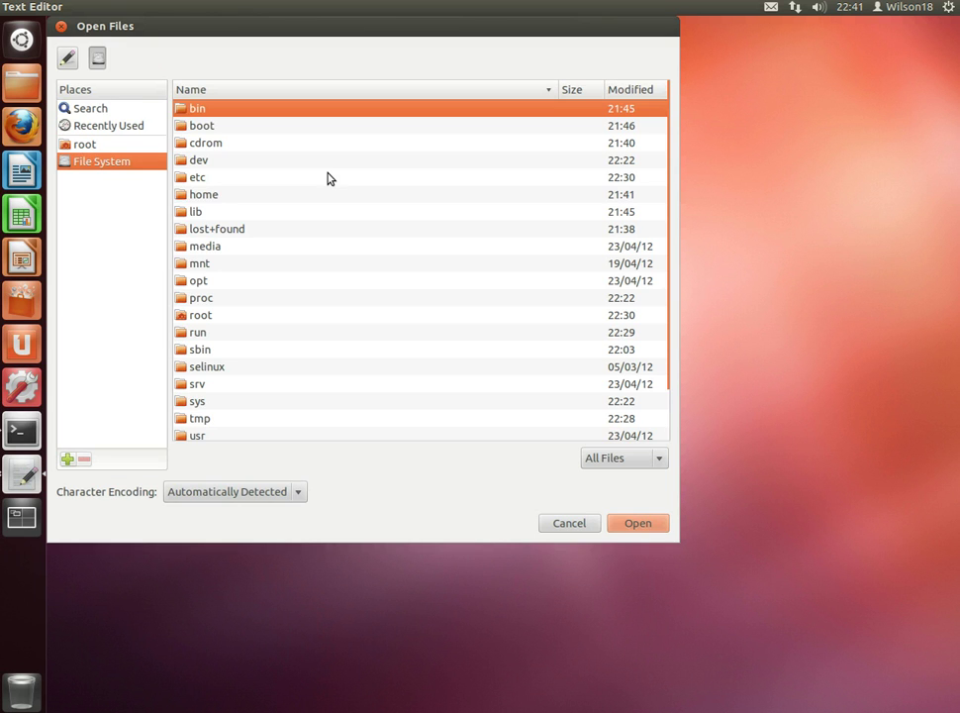
double_click(219, 182)
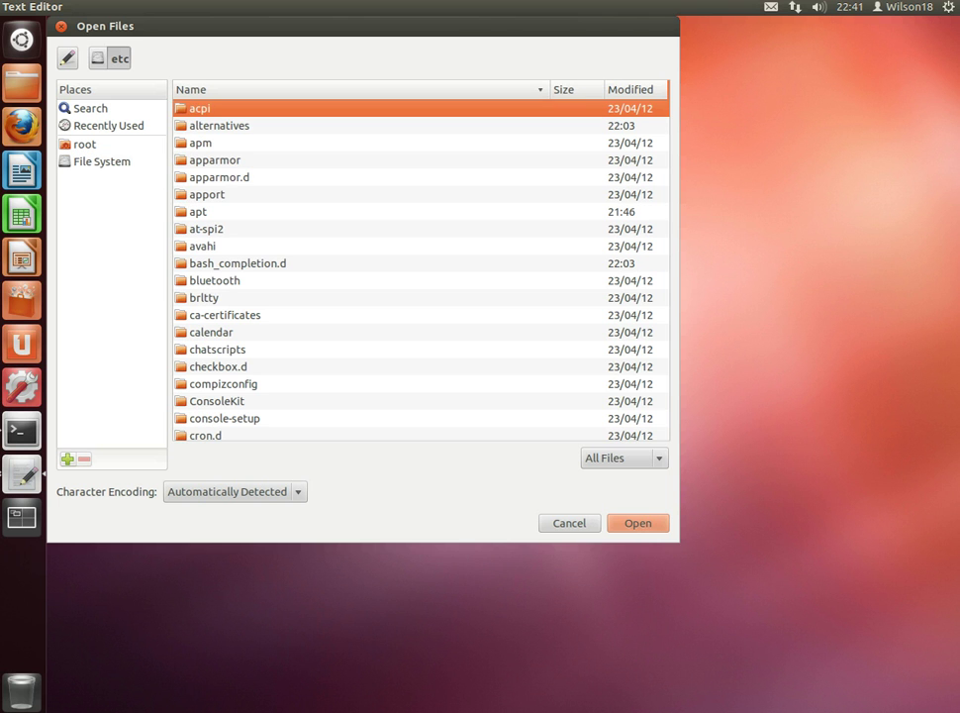
left_click(255, 231)
type("n")
key("Return")
left_click(230, 193)
key("Return")
left_click_drag(266, 49, 571, 111)
left_click_drag(533, 228, 291, 166)
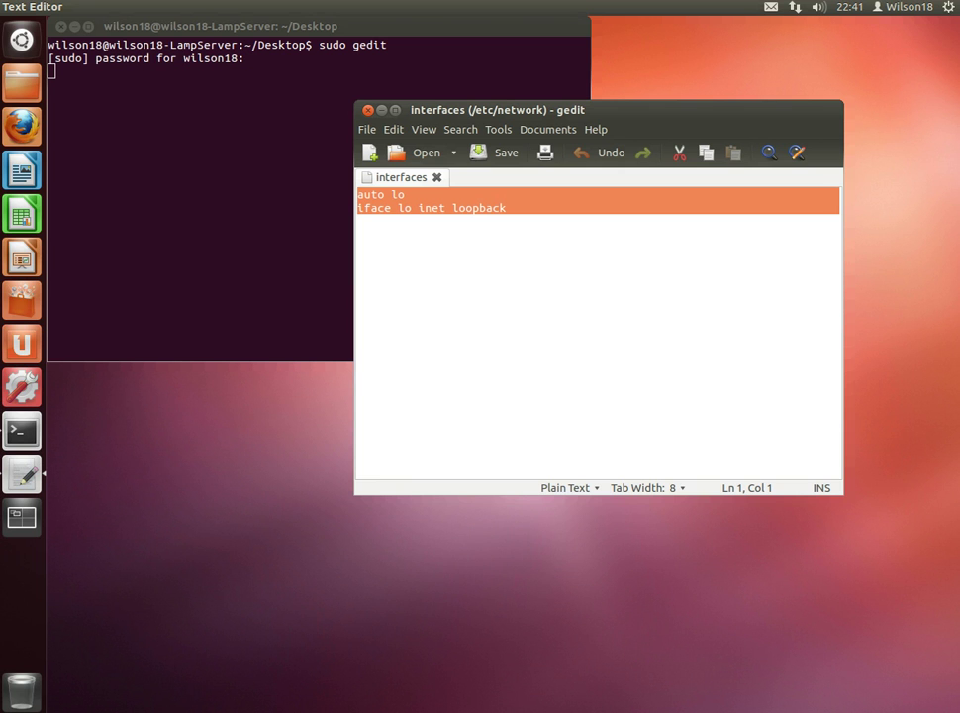
Type the lines 'auto eth0' and 'iface eth0 inet static', fixing the inetr typo.
type("auto eth 0")
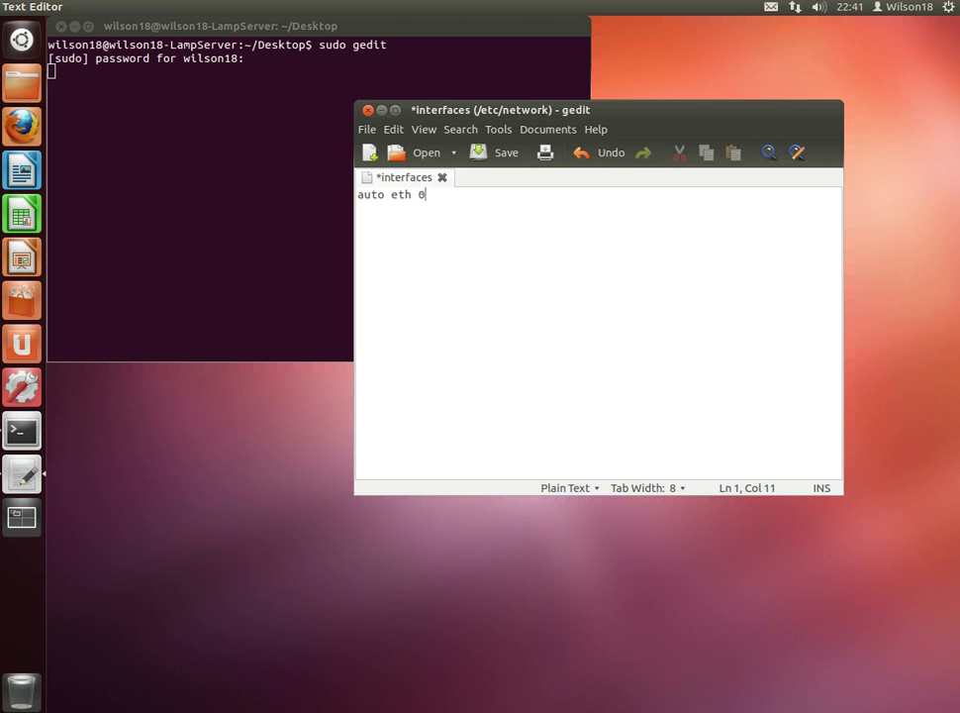
key("Return")
type("iface eth0 inetr ")
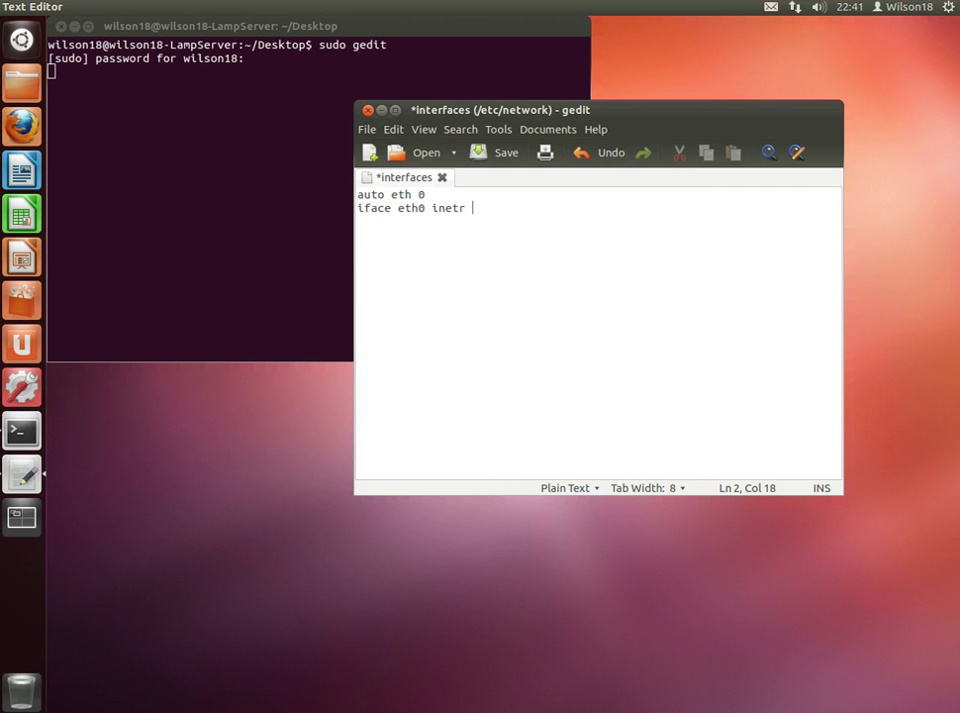
type("static")
key("Left")
key("Left")
key("Left")
key("Left")
key("Left")
key("Left")
key("Left")
key("BackSpace")
key("Right")
key("Right")
key("Right")
key("Right")
key("Right")
key("Right")
key("Right")
Add address 10.0.0.150, netmask and gateway 10.0.0.1 lines, then save the file.
key("Return")
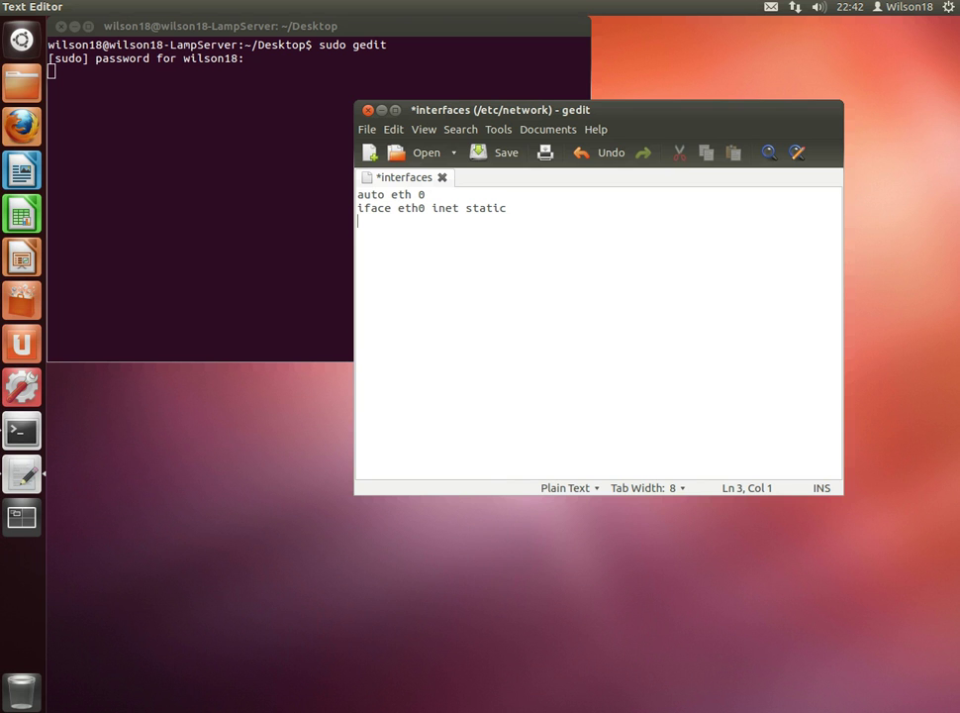
type("adress")
key("BackSpace")
key("BackSpace")
key("BackSpace")
key("BackSpace")
key("BackSpace")
type("dress 10.0.0.150")
key("Return")
type("netmask ")
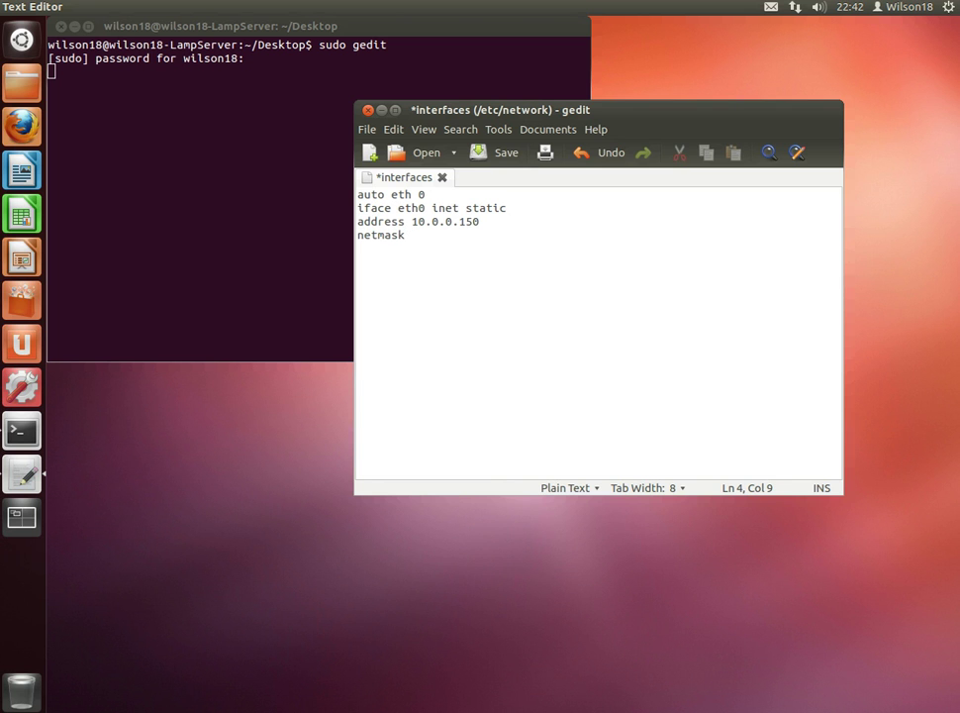
type("255.25")
type("5.255.255.0")
key("Return")
type("gateway 8")
key("BackSpace")
type("10.0.0")
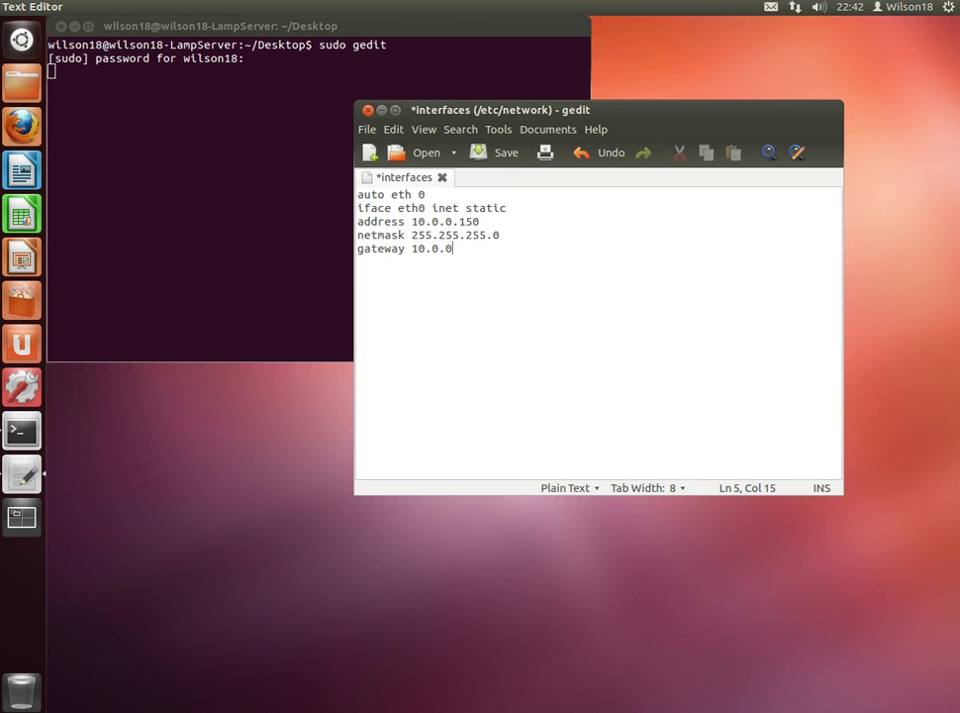
type(".1")
key("ctrl+s")
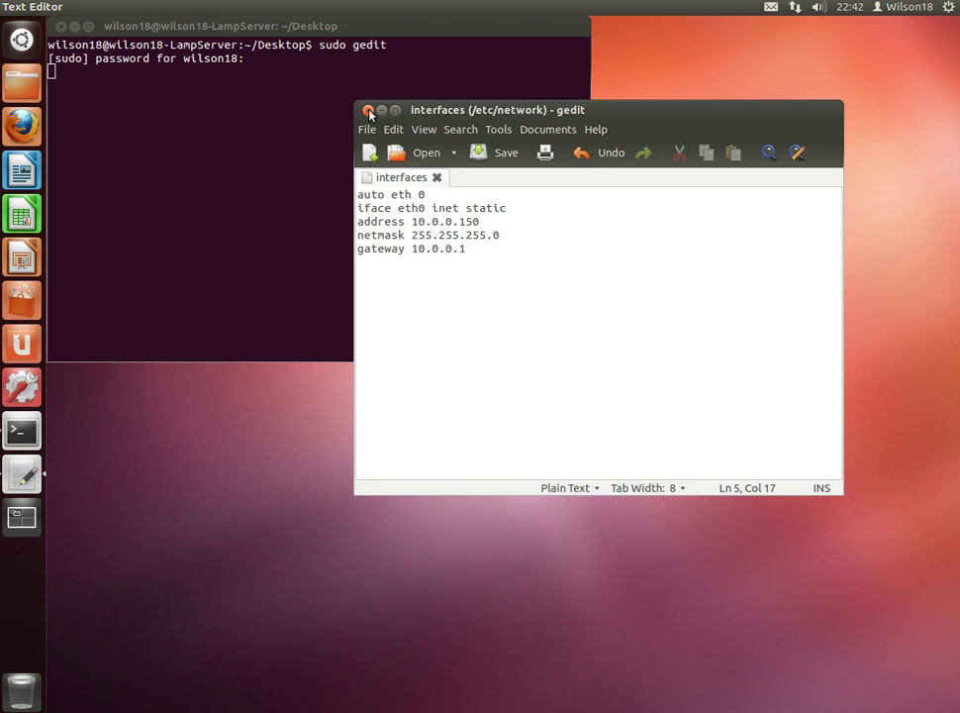
Close gedit and rerun sudo gedit from the terminal.
left_click(368, 112)
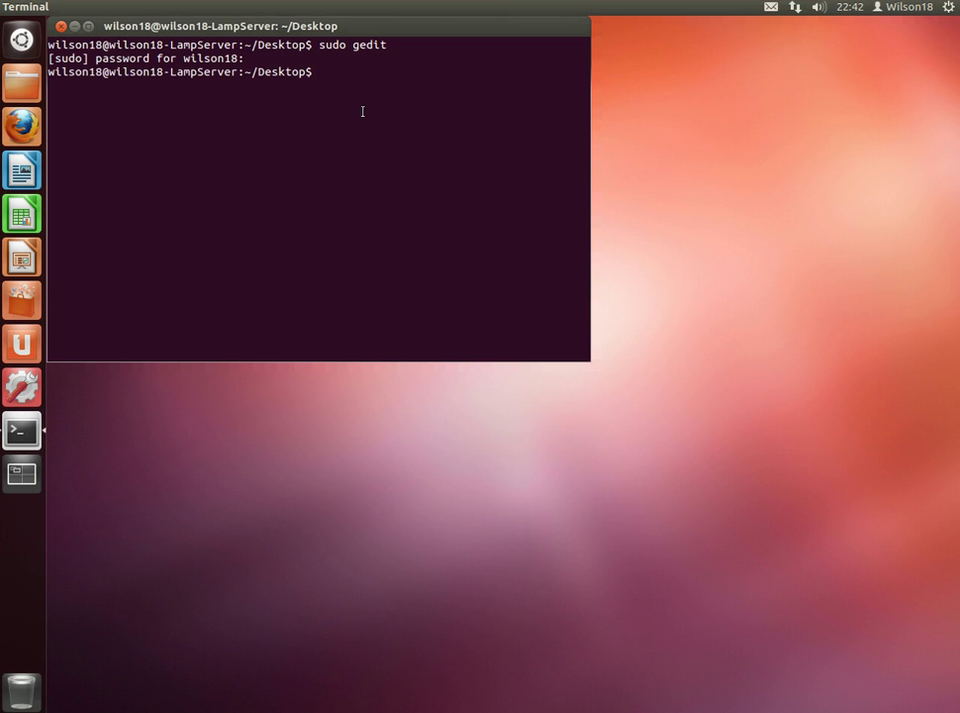
key("Up")
key("Return")
Open /etc/resolv.conf through File System > etc.
left_click(118, 90)
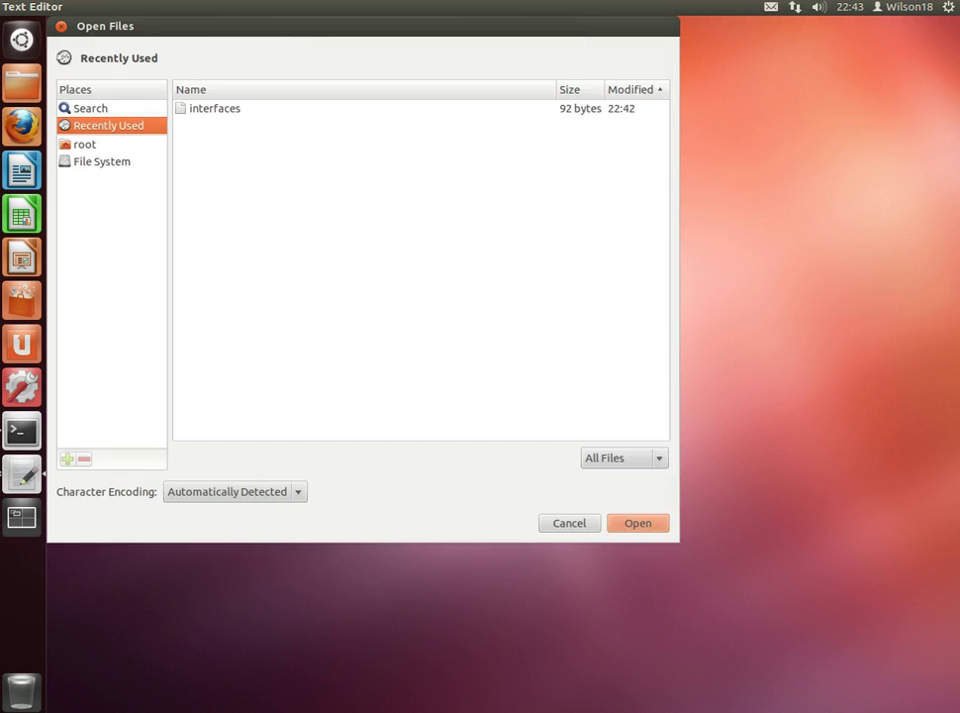
left_click(103, 161)
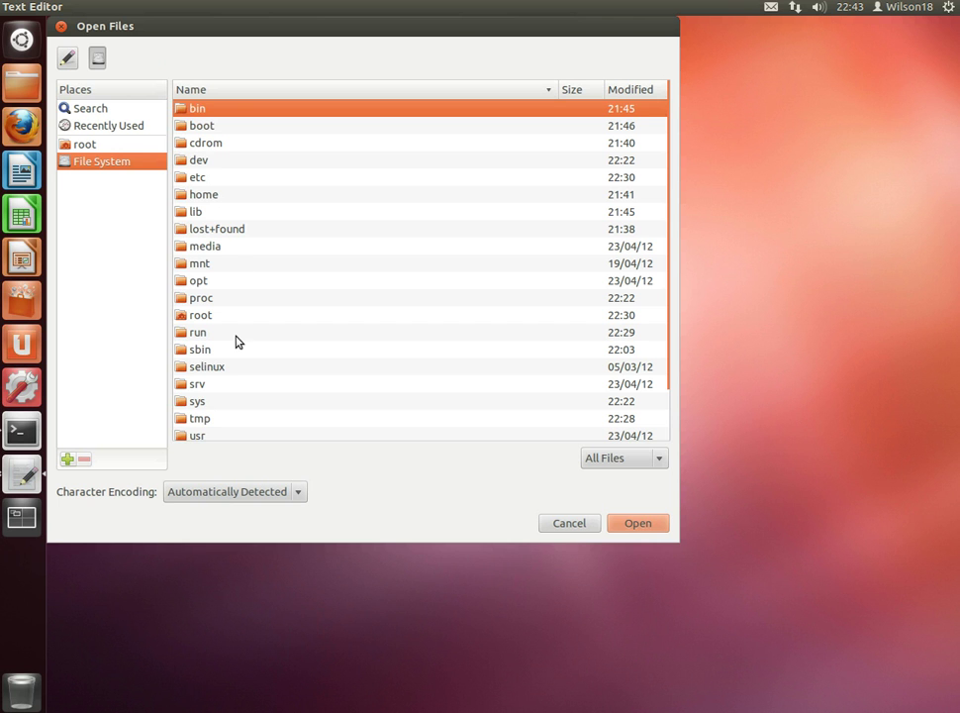
double_click(212, 178)
left_click(235, 196)
type("res")
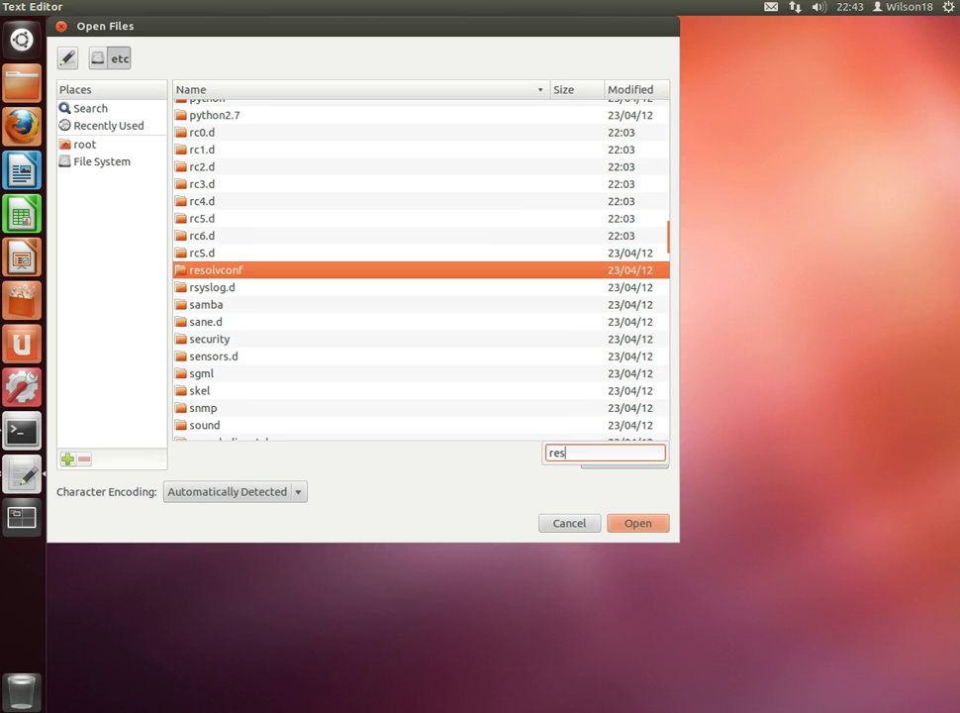
type("olv.")
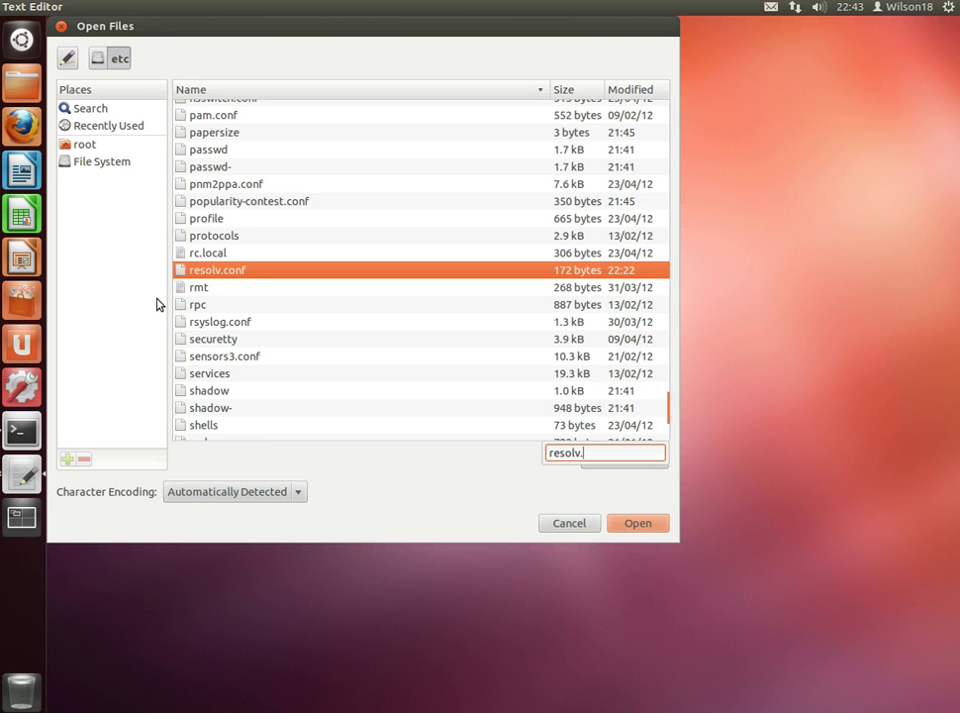
key("Return")
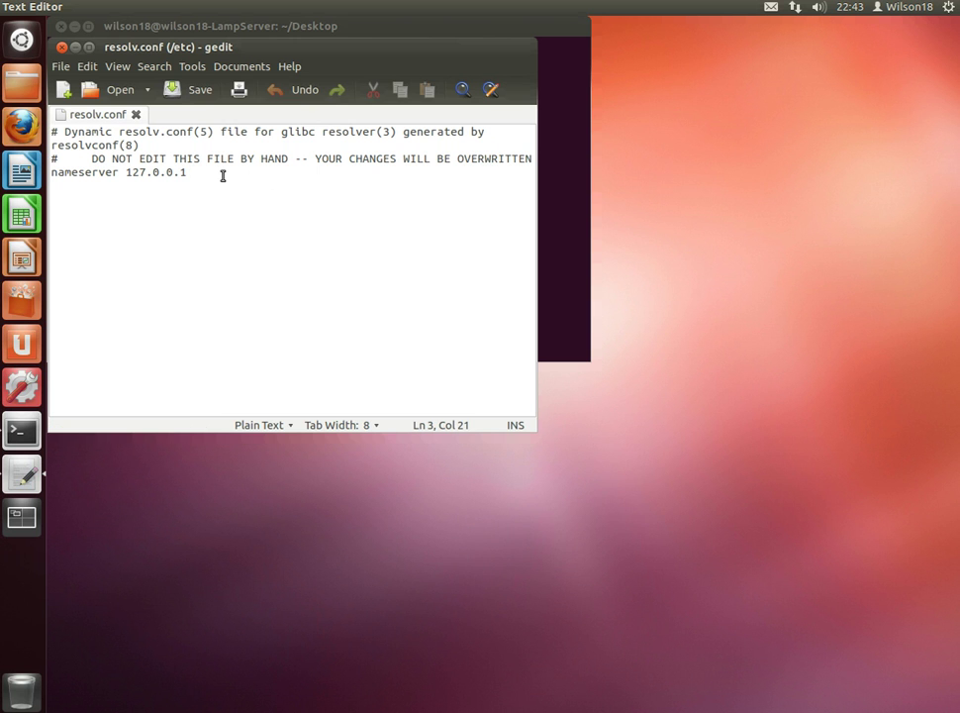
Replace nameserver 127.0.0.1 with 8.8.8.8 in resolv.conf, save, and close gedit.
key("shift+Left")
key("shift+Left")
key("shift+Left")
key("shift+Left")
key("shift+Left")
key("shift+Left")
key("shift+Left")
key("shift+Left")
key("shift+Left")
key("shift+Left")
key("shift+Left")
key("shift+Left")
key("shift+Left")
key("shift+Left")
key("shift+Left")
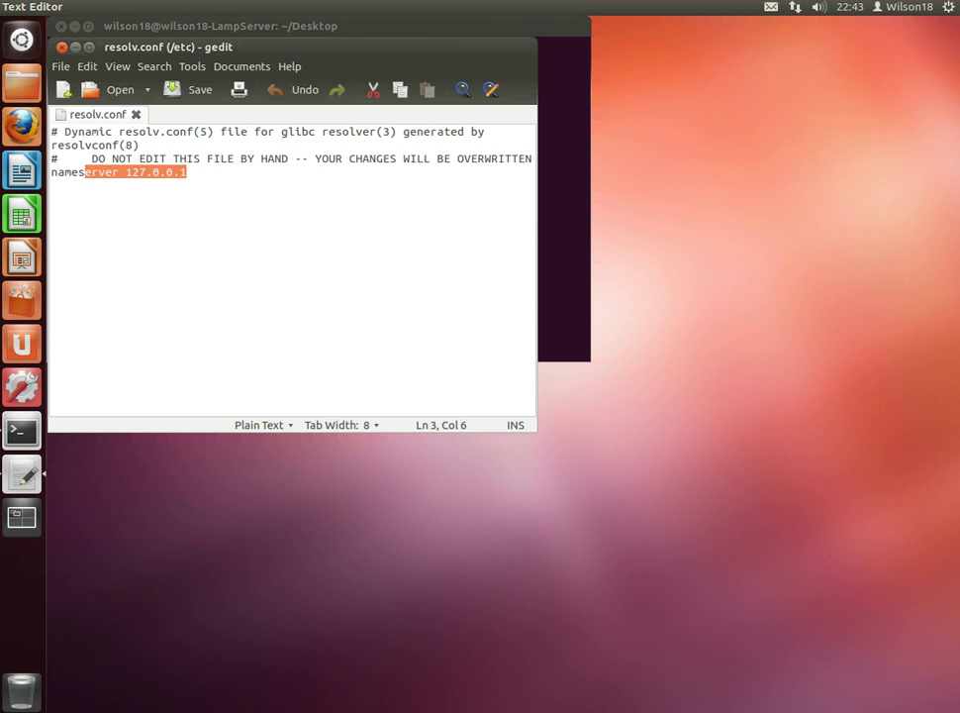
key("shift+Up")
key("shift+Down")
key("shift+Right")
key("shift+Right")
key("shift+Right")
key("shift+Right")
key("shift+Right")
key("shift+Right")
key("shift+Right")
key("shift+Left")
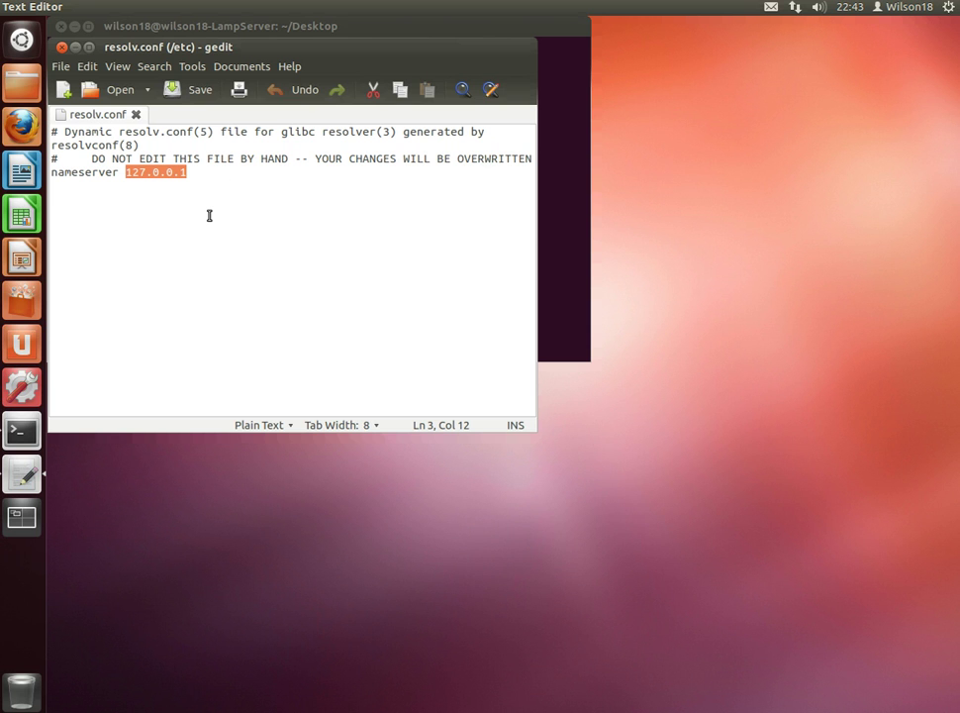
type("8.8.8.88")
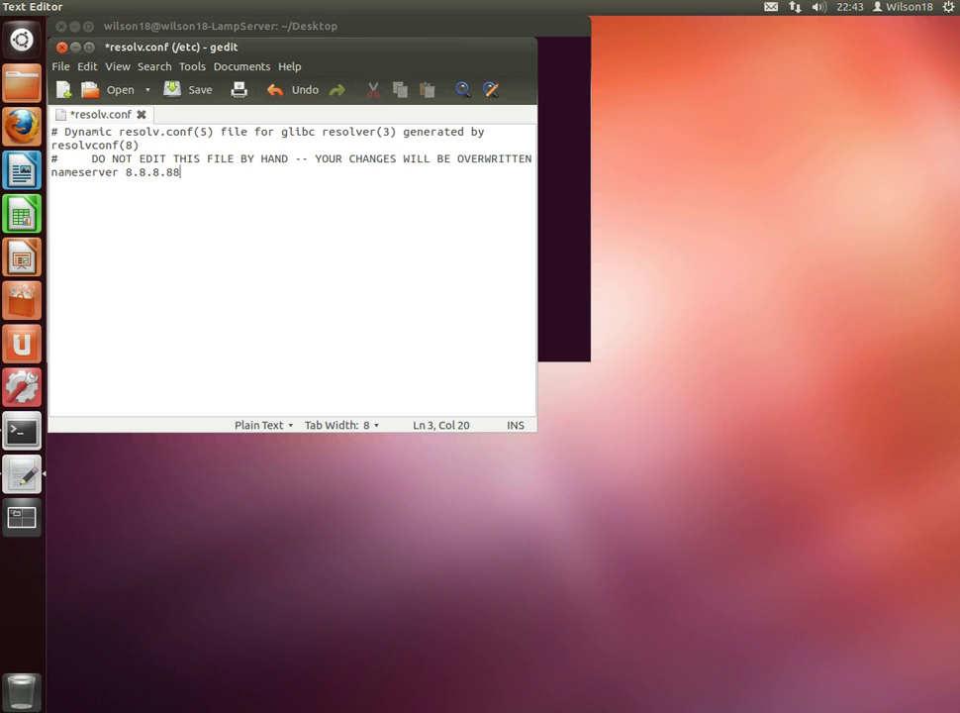
key("BackSpace")
key("ctrl+s")
left_click(61, 47)
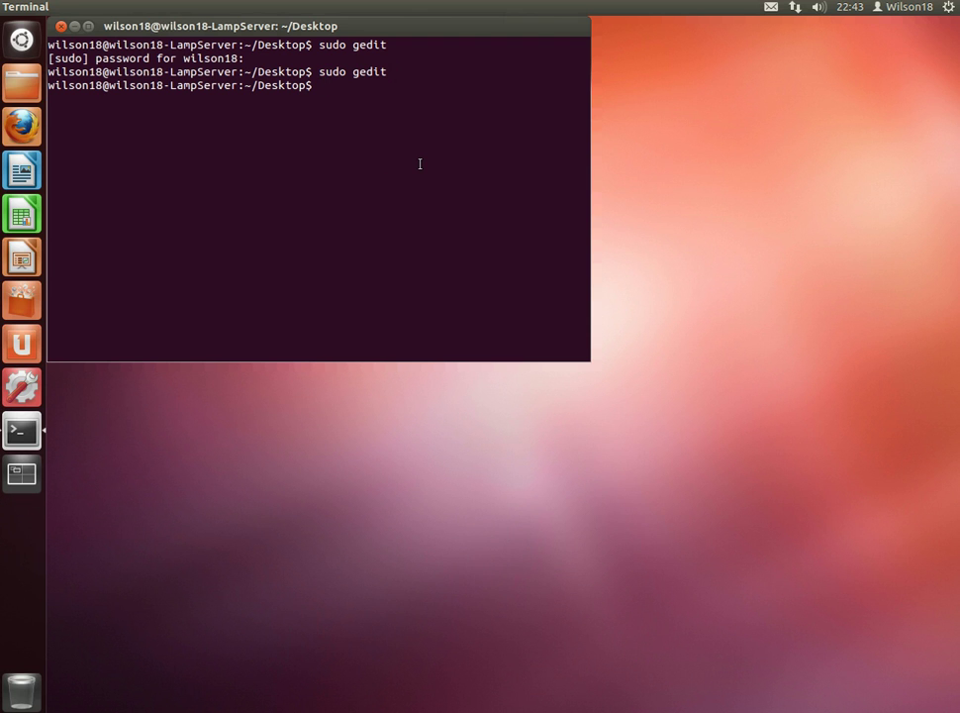
Run sudo ifconfig eth0 down, sudo ifconfig eth0 up, then ifconfig to show eth0 at 10.0.0.150.
type("sudo ifconfig eth0 down")
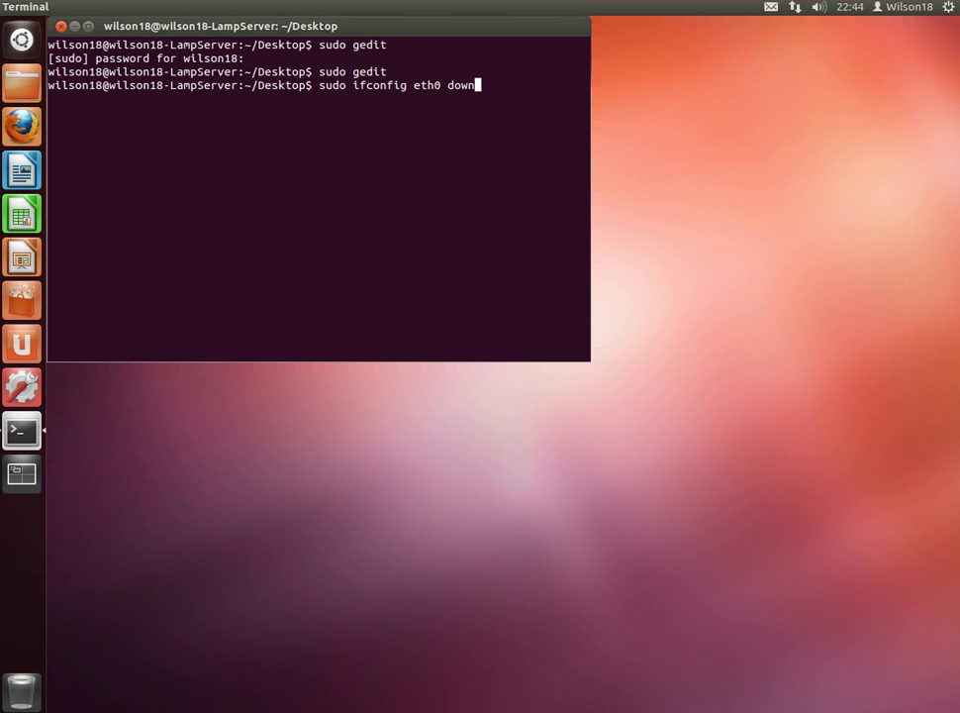
key("Return")
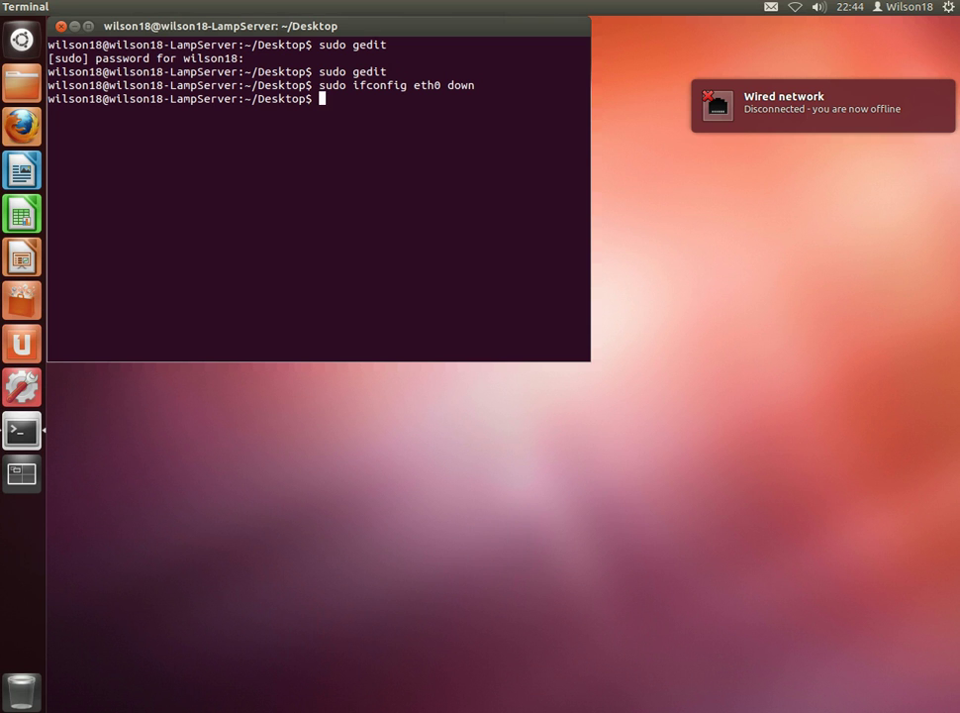
type("sudo ifconfig eth0 up")
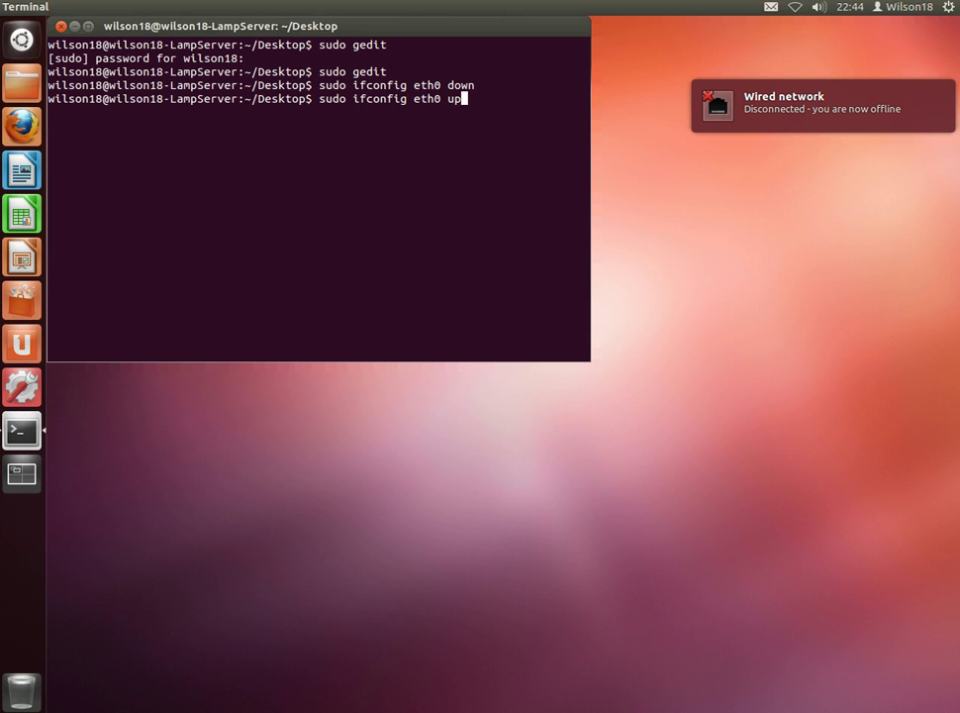
key("Return")
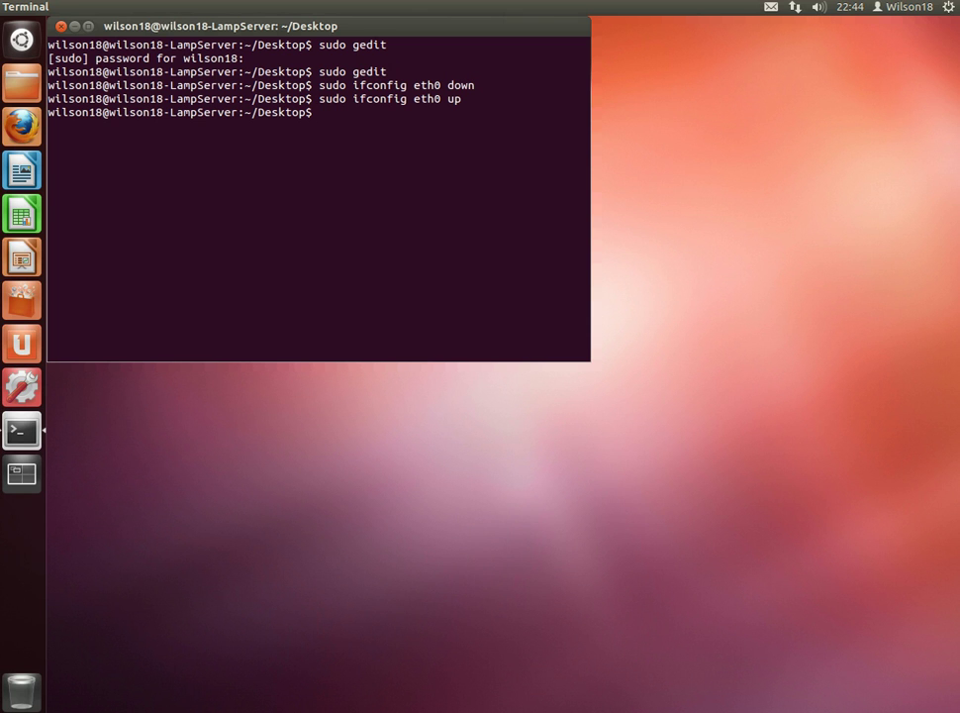
type("ifconfig")
key("Return")
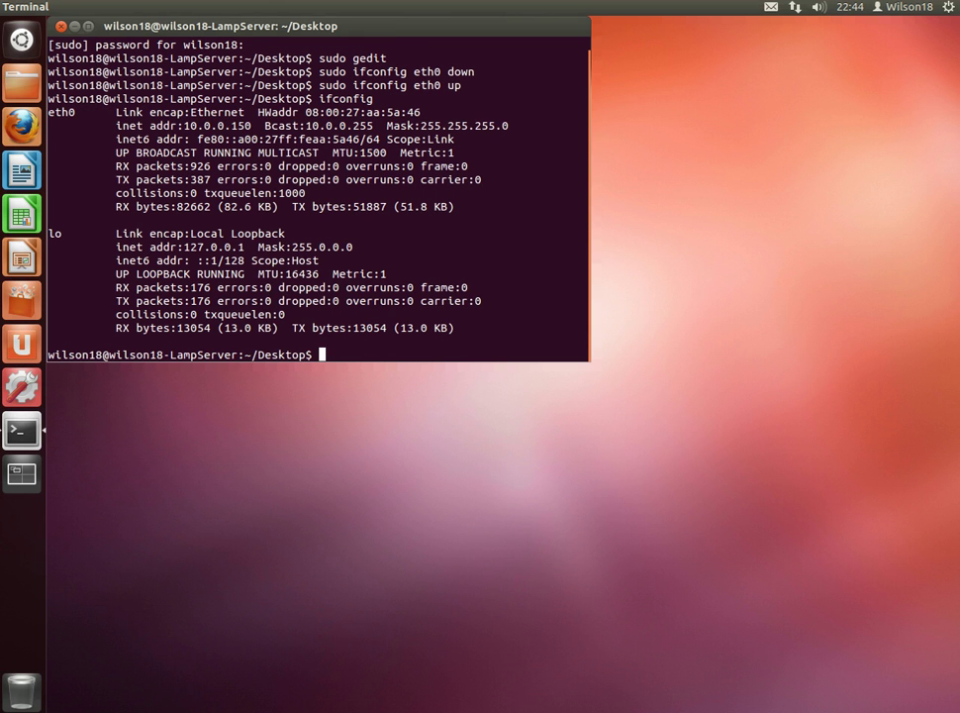